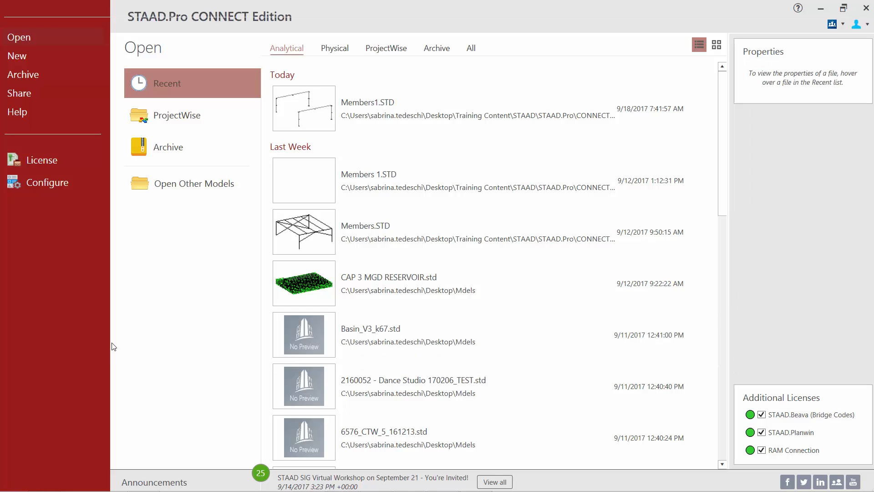
- Review the general and options settings in the application configuration and accept them with English base units and Y up
click(46, 187)
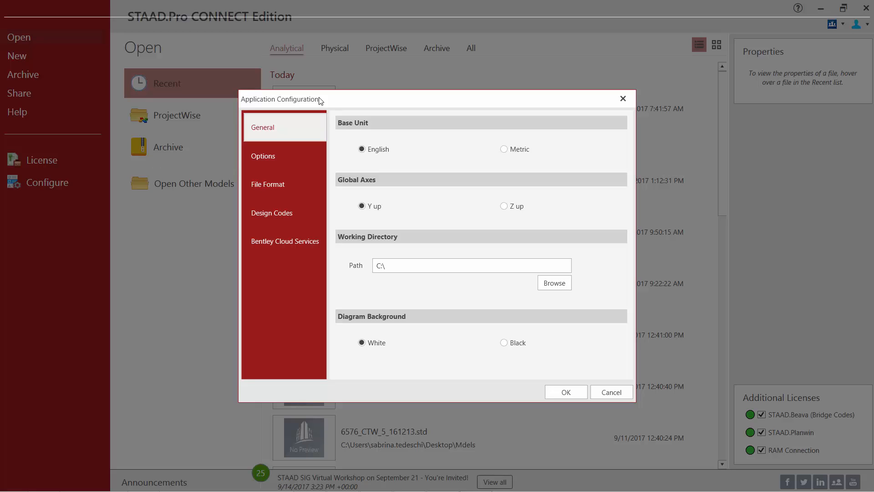
click(280, 158)
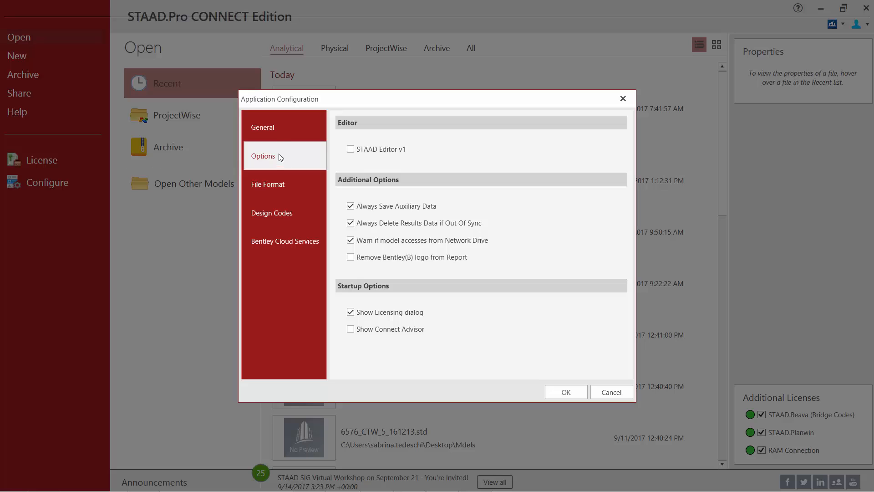
click(273, 133)
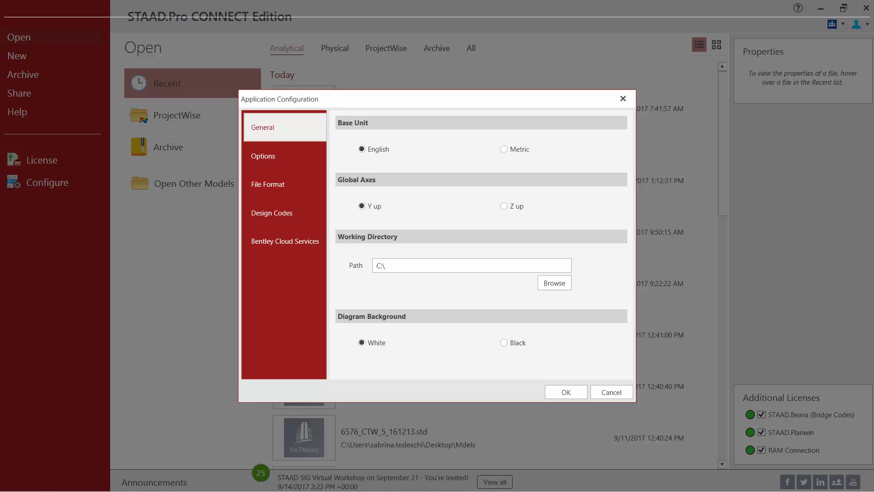
click(555, 390)
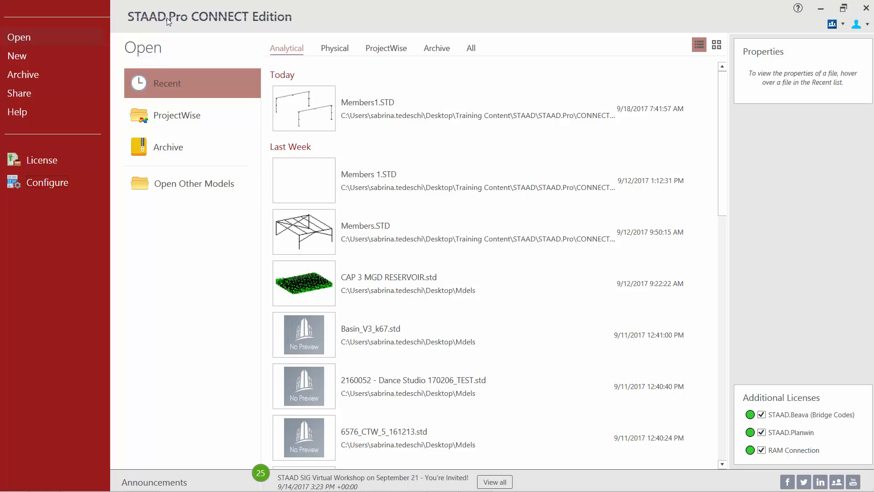
- Create a new analytical model named Structure1 in English units in the existing dataset folder, overwriting the file already there
click(17, 57)
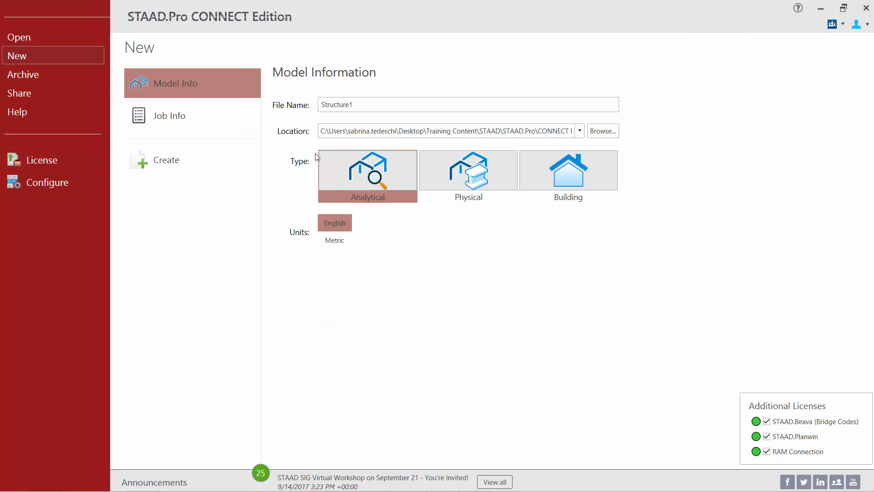
click(361, 104)
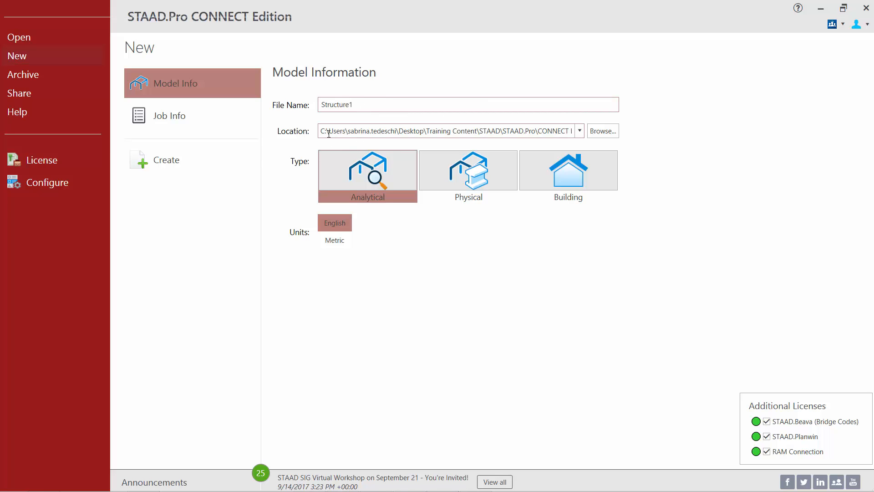
click(600, 133)
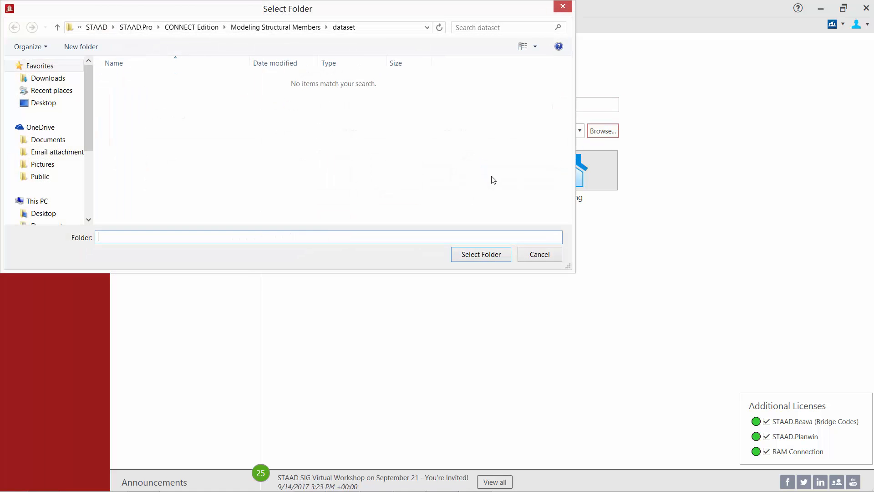
click(563, 6)
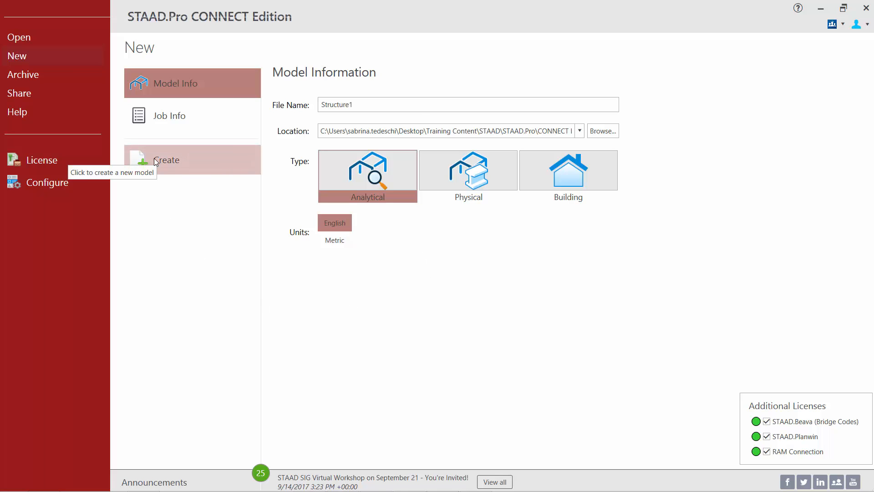
click(172, 163)
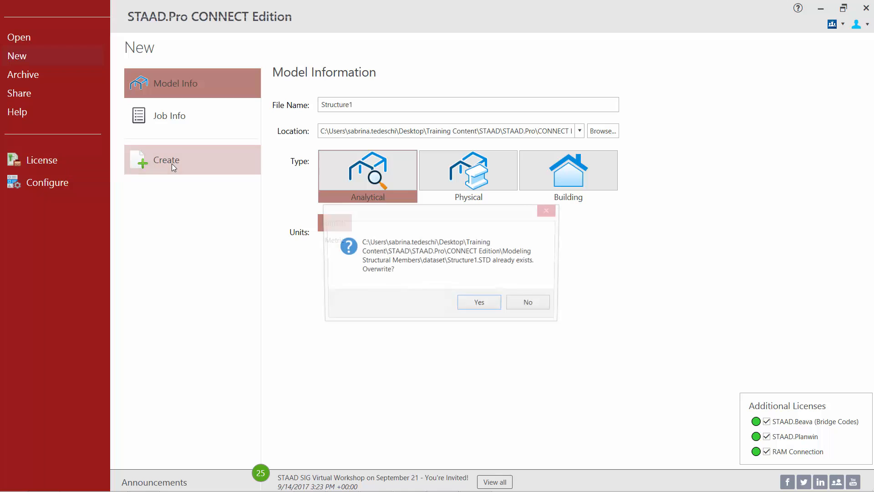
click(488, 305)
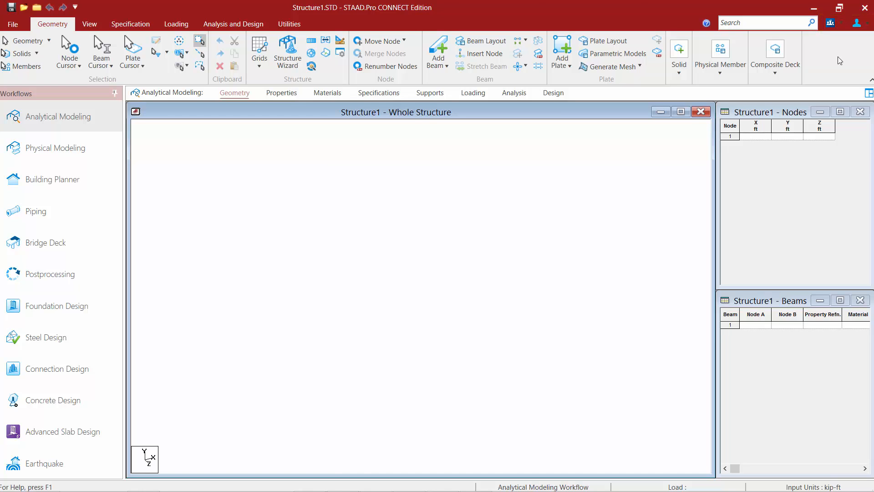
- Examine the job, file and model information of the new model, and return to the geometry page
click(13, 25)
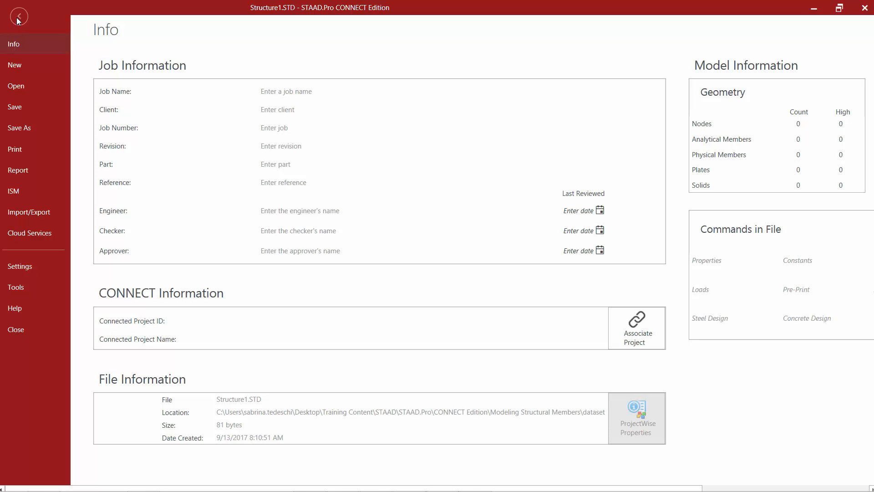
click(18, 17)
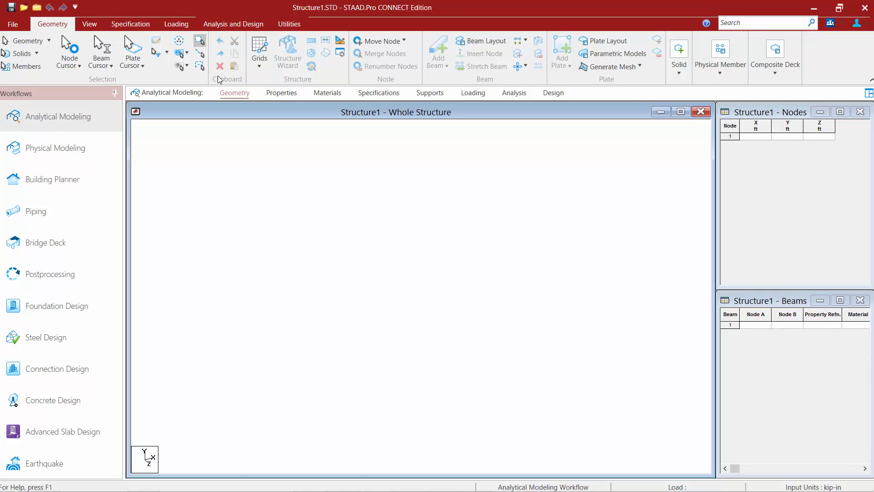
click(227, 93)
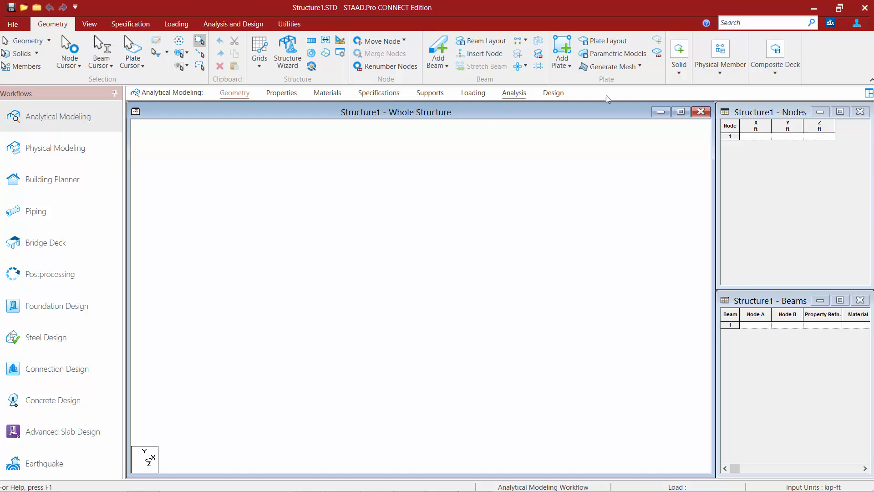
- Enter node 1 at (0, 0, 0) and node 2 at (0, 15, 0) ft in the nodes table
click(761, 139)
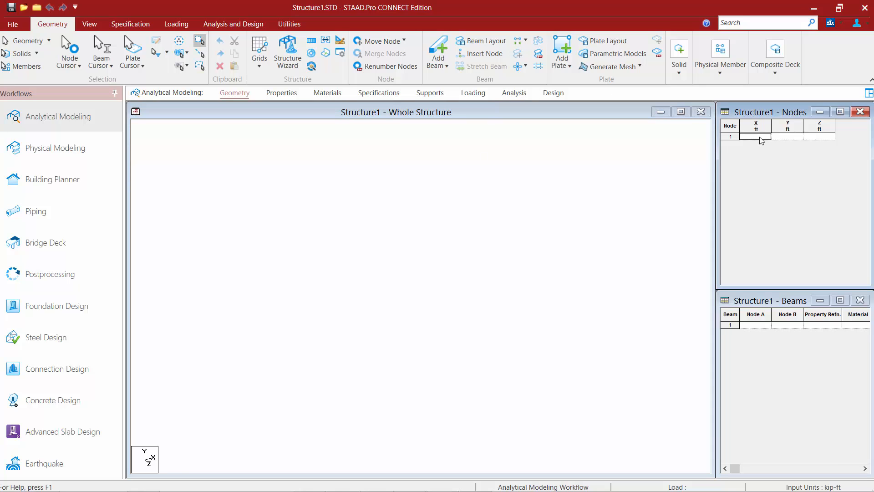
text(0)
key(Tab)
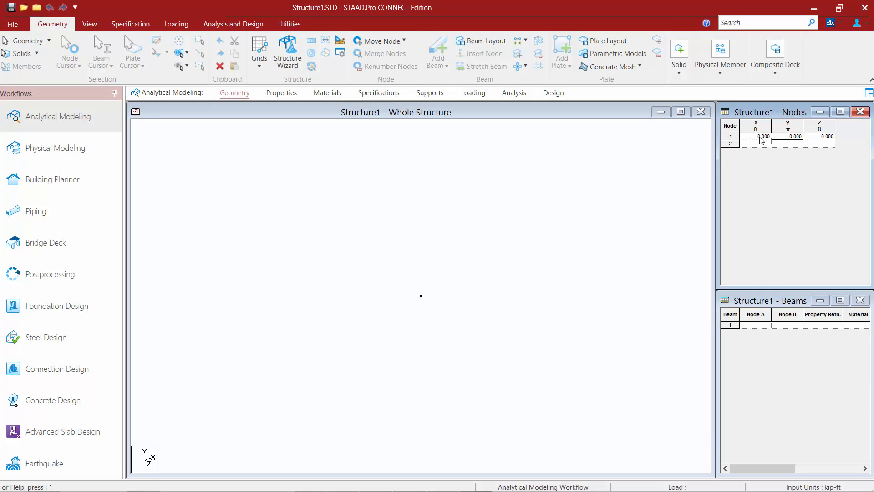
key(Down)
key(Left)
text(0)
key(Tab)
text(15)
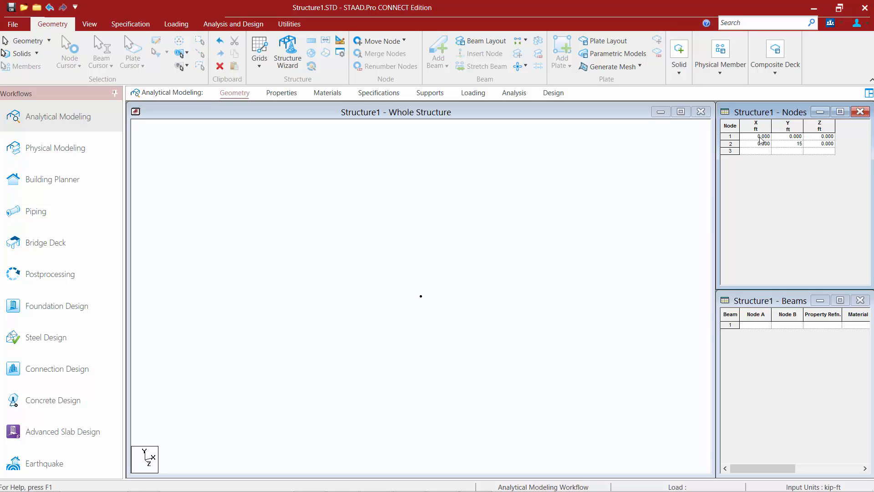
key(Down)
- Add nodes 3 to 8 with X coordinates of 25 ft for nodes 3, 4, 7 and 8 and 0 ft for nodes 5 and 6
key(Left)
text(25)
key(Down)
text(25)
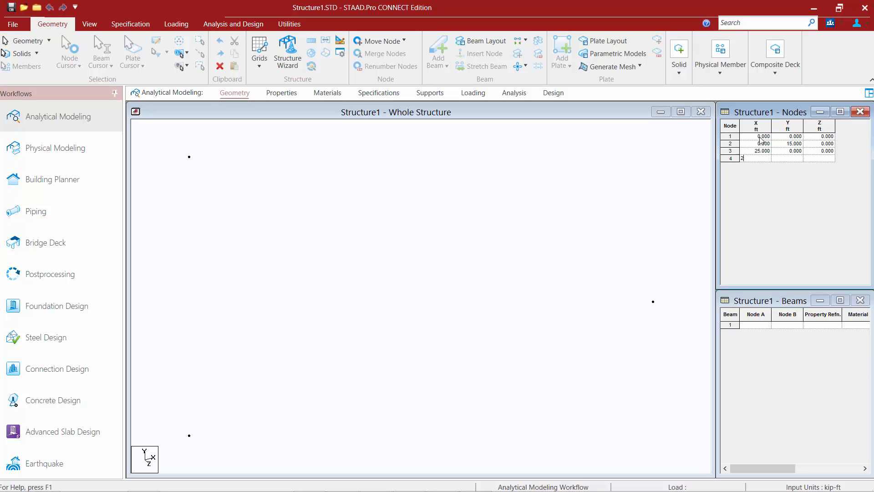
key(Down)
text(0)
key(Down)
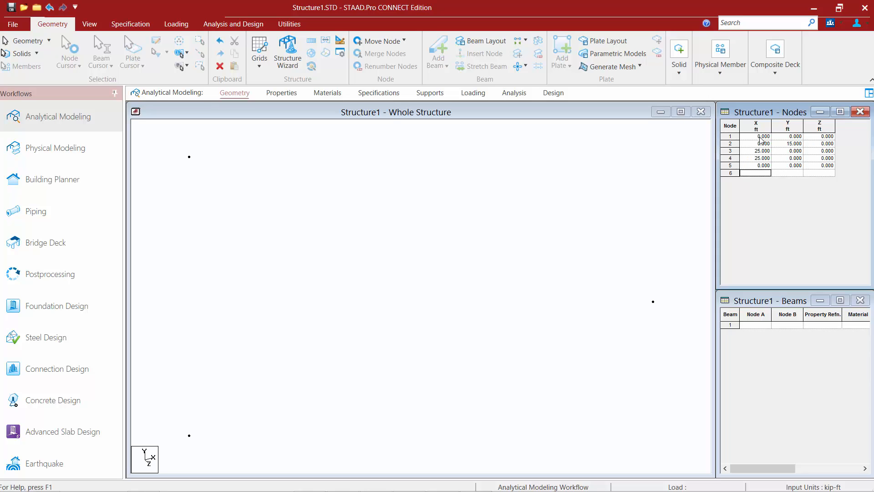
text(0)
key(Down)
text(25)
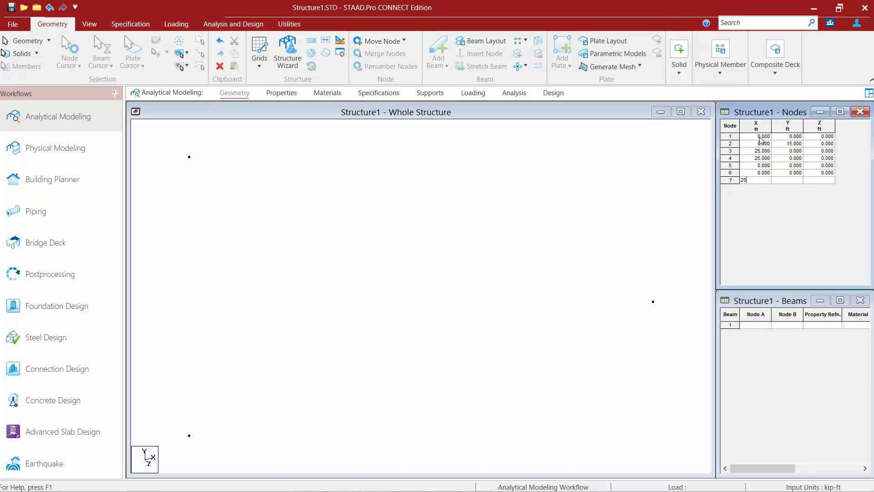
key(Down)
text(25)
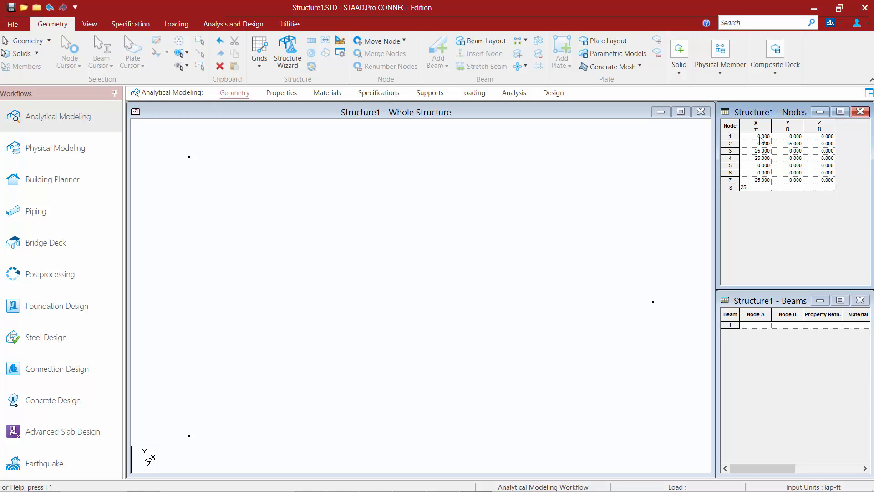
- Set the Y coordinate of nodes 3, 6 and 7 to 15 ft
key(Tab)
key(Up)
key(Up)
key(Up)
key(Up)
key(Up)
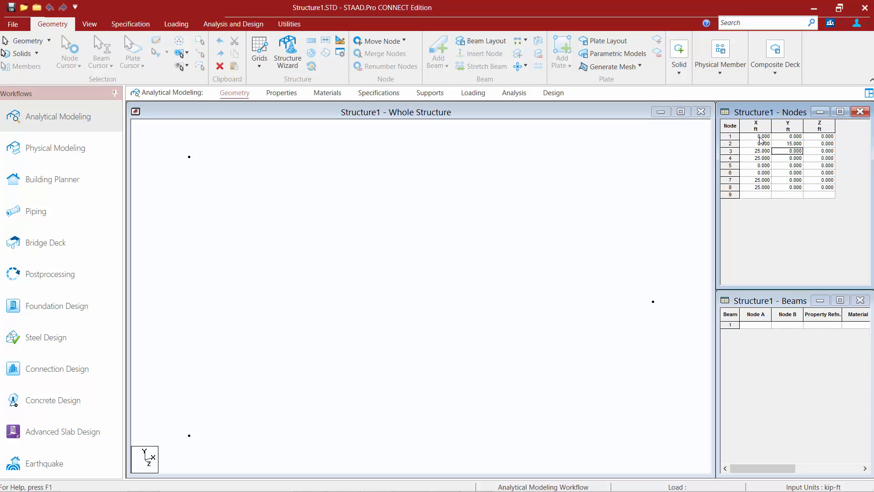
text(1)
key(Down)
key(Down)
key(Down)
text(15)
key(Down)
text(15)
- Set the Z coordinate of nodes 5 to 8 to -30 ft and save the model
key(Tab)
key(Up)
key(Up)
text(-30)
key(Down)
text(-30)
key(Down)
text(-30)
key(Down)
text(-30)
key(Up)
click(11, 8)
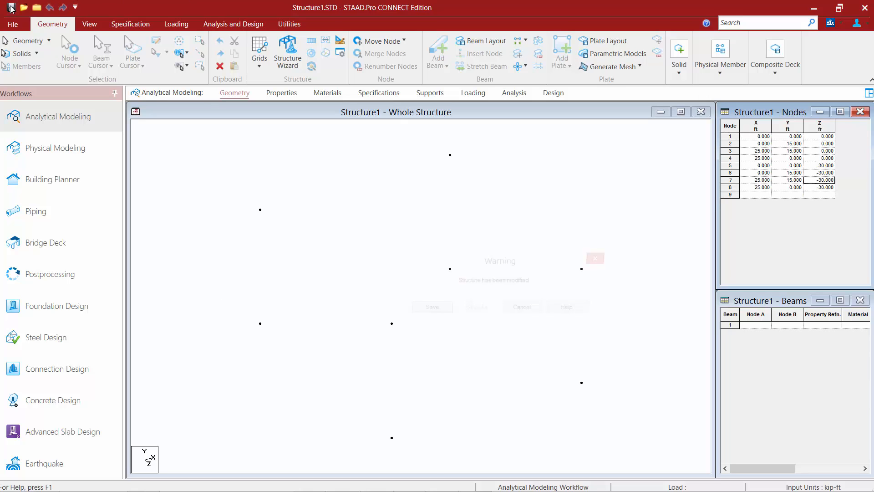
click(430, 311)
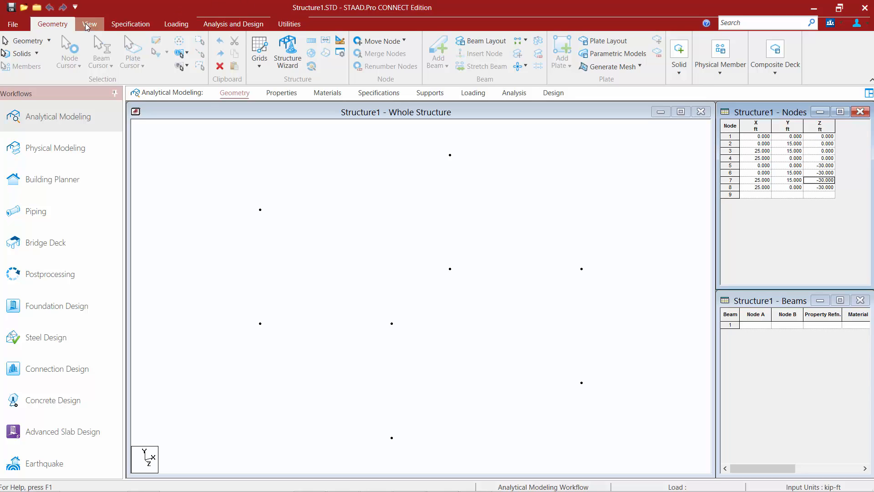
- Turn on the node number labels in the whole structure view
click(87, 24)
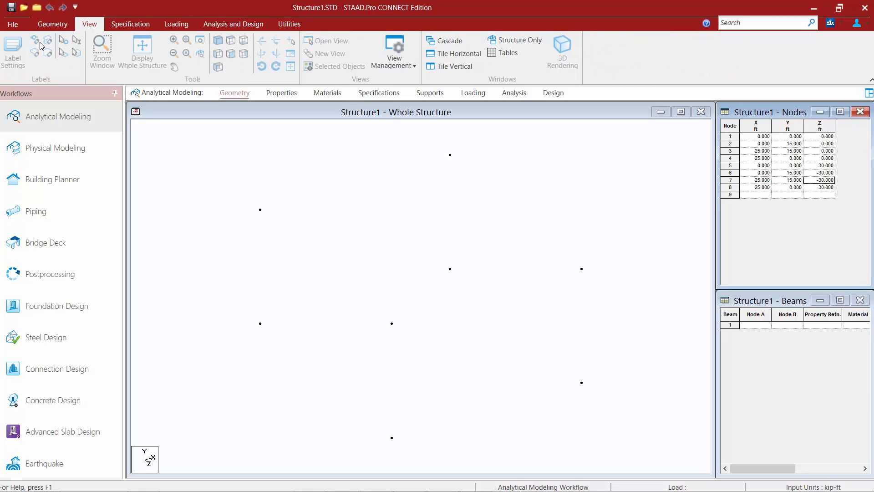
click(174, 114)
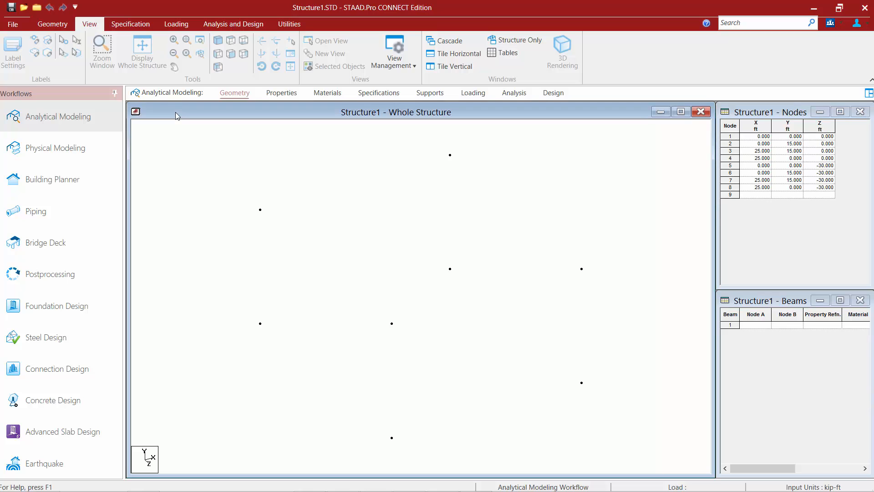
click(36, 41)
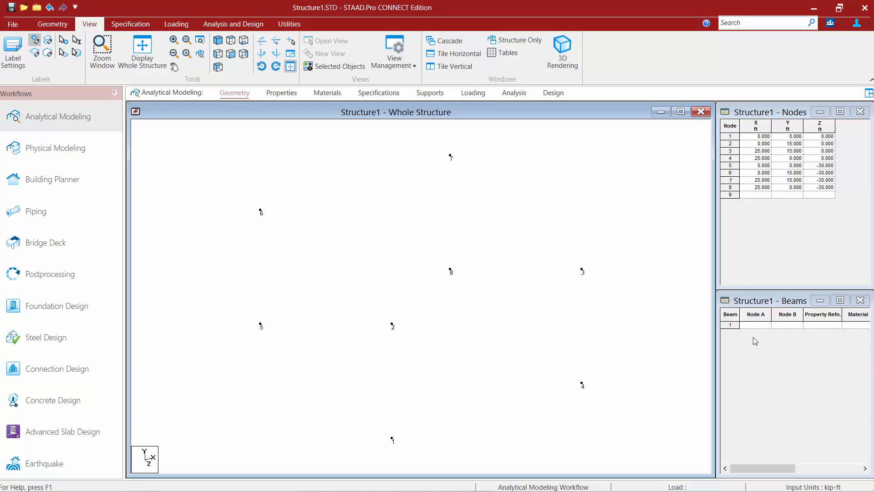
- Define beam 1 in the beams table from node 1 to node 2
click(755, 325)
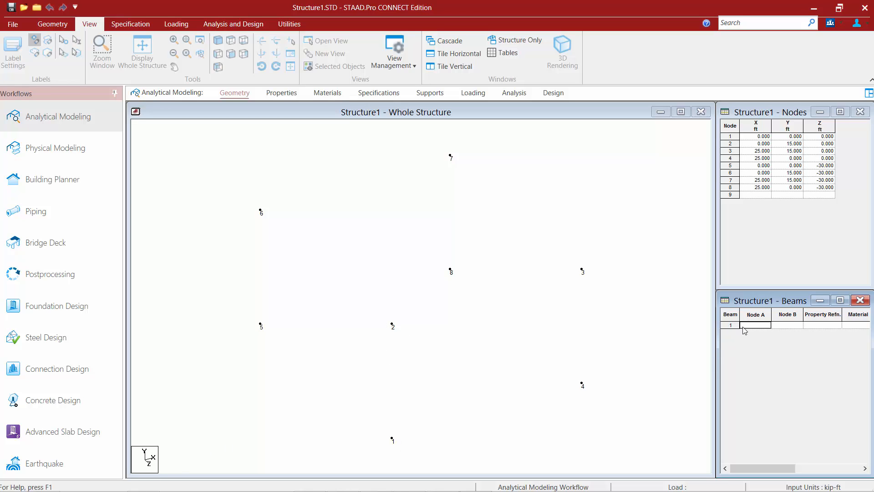
text(1)
key(Tab)
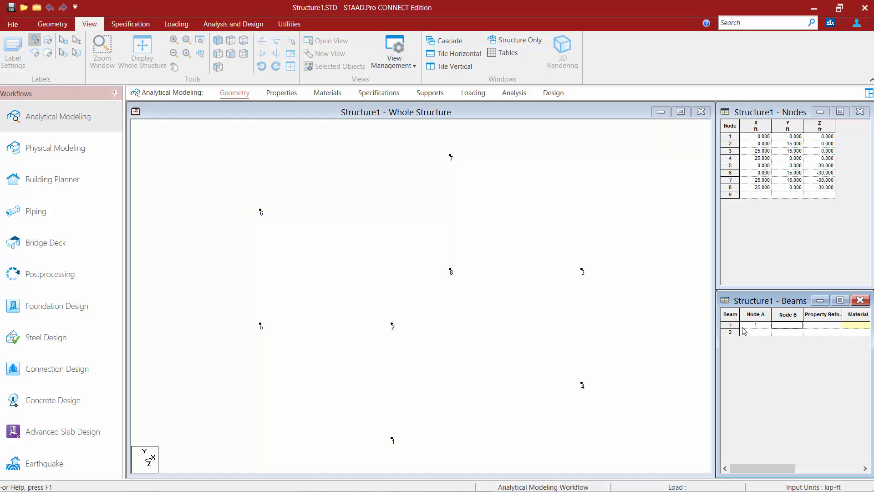
text(2)
key(Return)
- Complete the first portal frame with beam 2 from node 2 to 3 and beam 3 from node 3 to 4
click(744, 331)
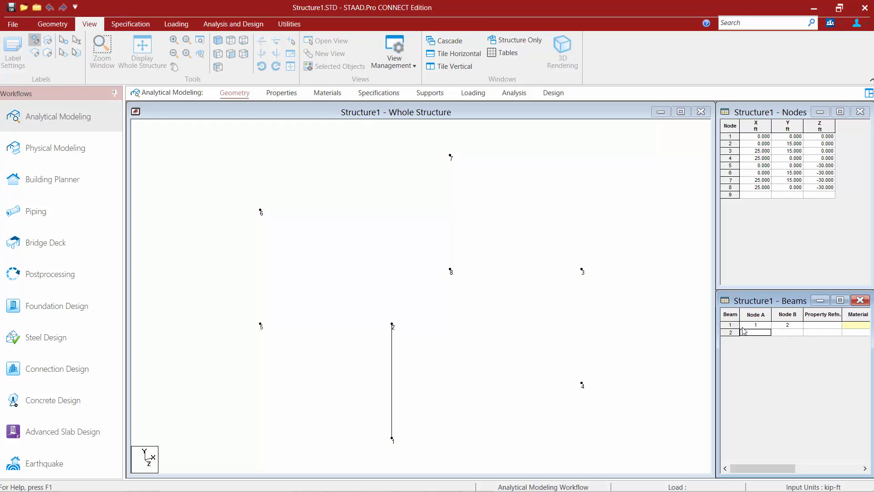
text(2)
key(Tab)
text(3)
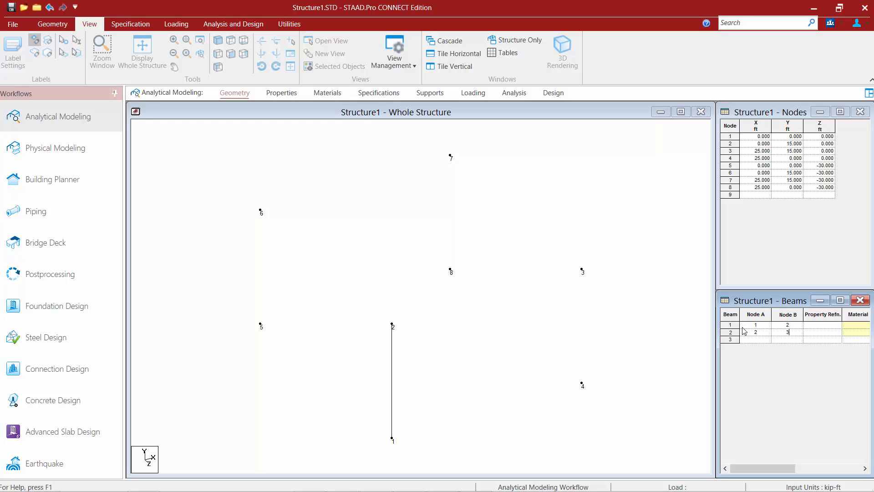
key(Down)
key(Left)
text(3)
key(Right)
text(4)
key(Down)
key(Left)
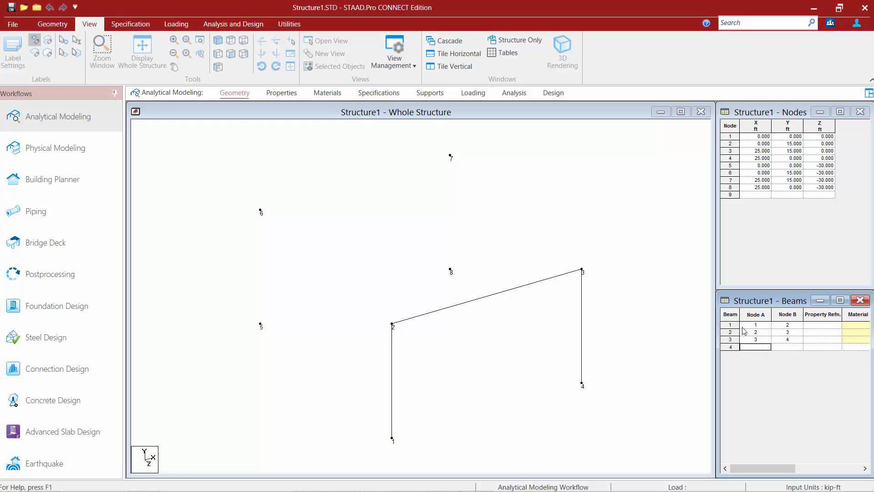
- Start the second portal frame with beam 4 from node 5 to 6 and beam 5 from node 6 to 7
text(5)
key(Right)
text(6)
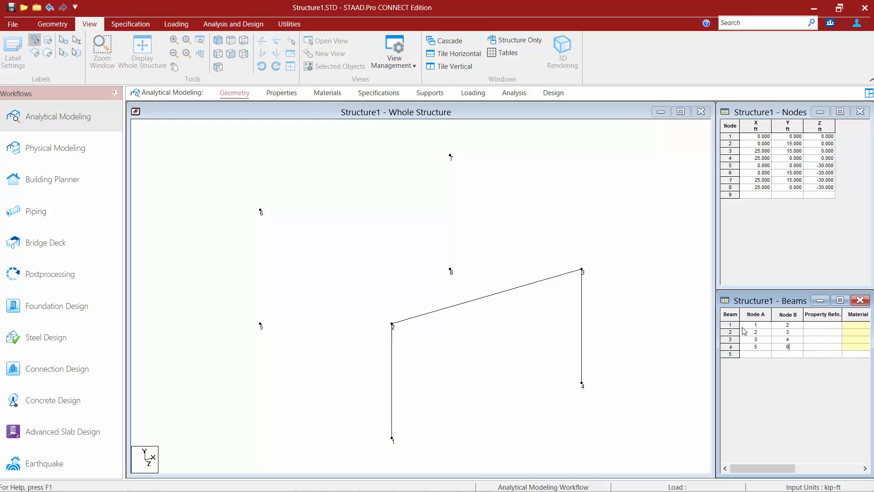
key(Down)
key(Left)
text(6)
key(Right)
text(7)
key(Down)
key(Left)
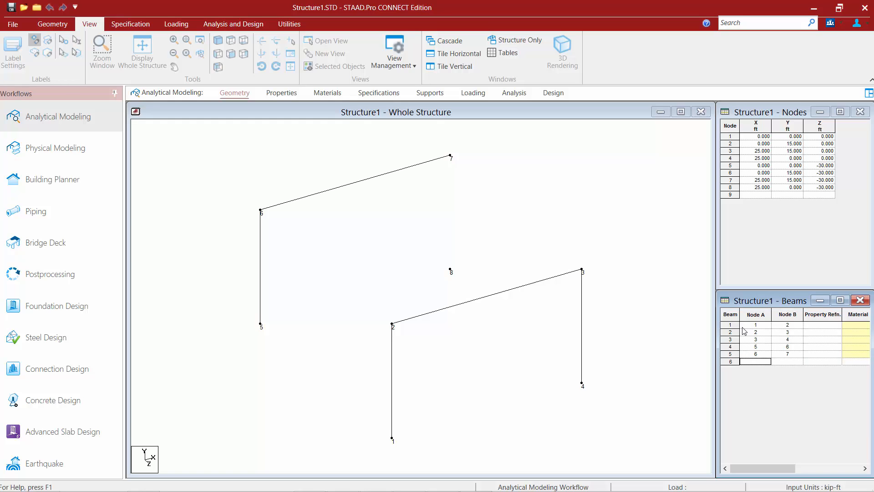
- Complete the second portal frame with beam 6 from node 7 to node 8 and save the modified structure
text(7)
key(Right)
key(Up)
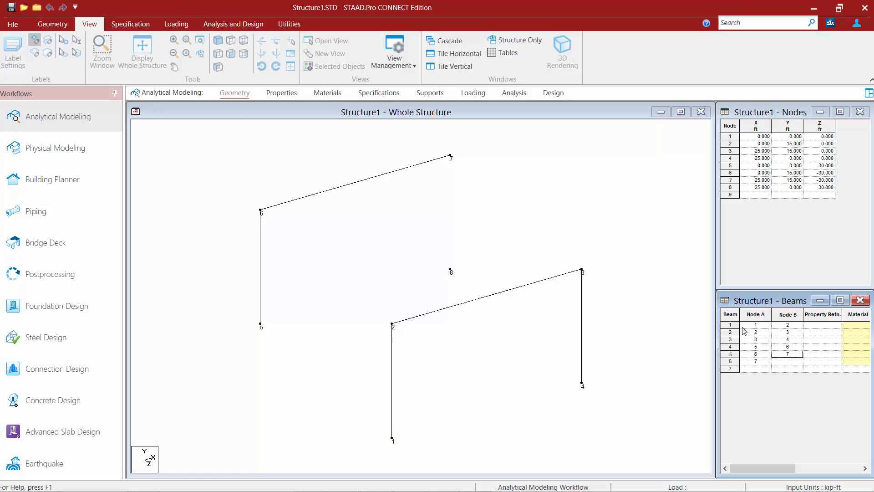
key(Down)
text(8)
key(Up)
click(12, 7)
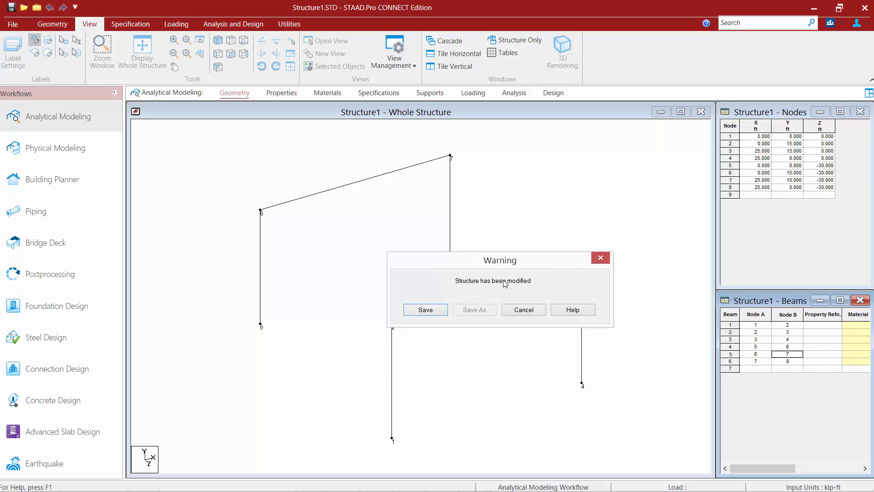
click(426, 310)
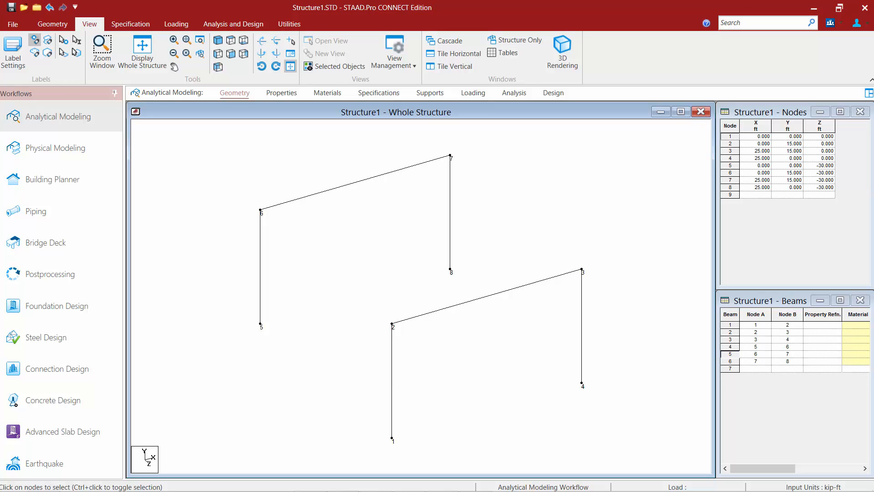
- With the Beam Cursor, select the three beams of the rear frame plus the column between nodes 3 and 4, and clear the selection
click(53, 24)
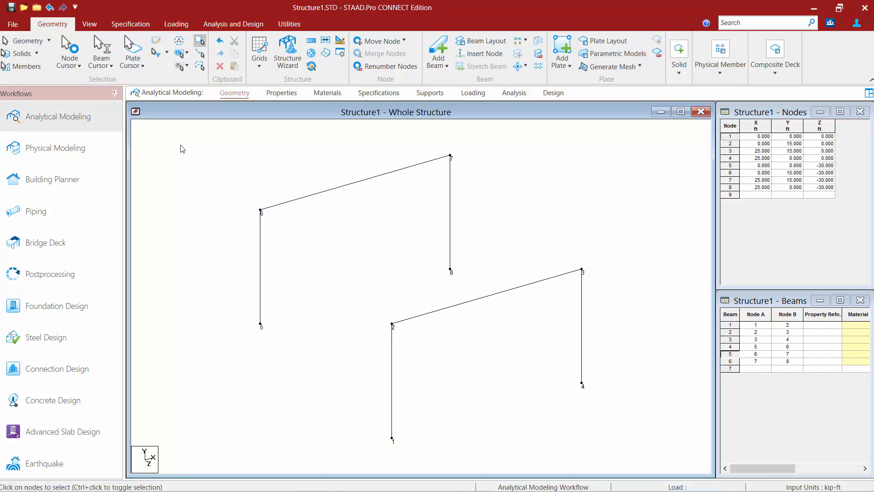
click(100, 54)
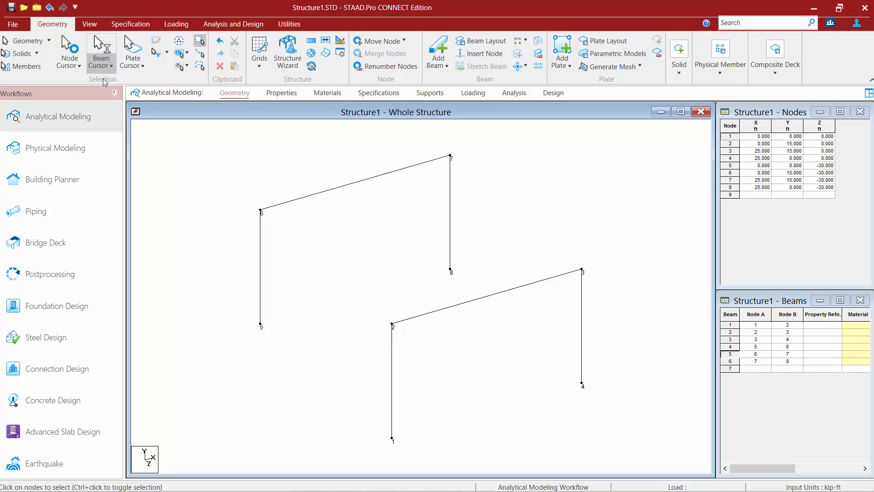
click(316, 194)
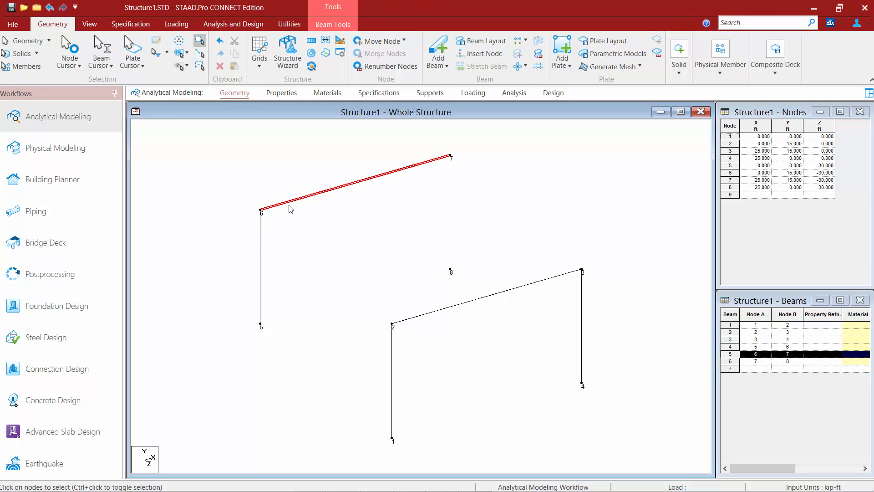
click(261, 250)
click(450, 217)
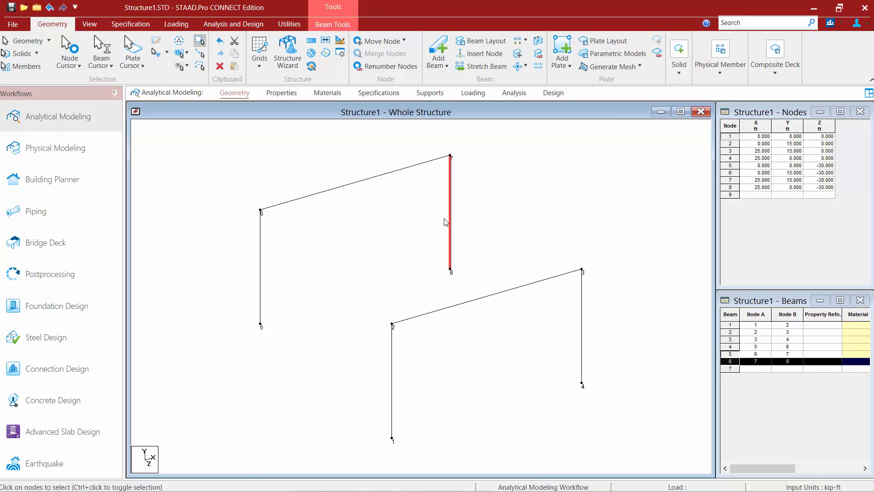
ctrl+click(350, 185)
ctrl+click(260, 238)
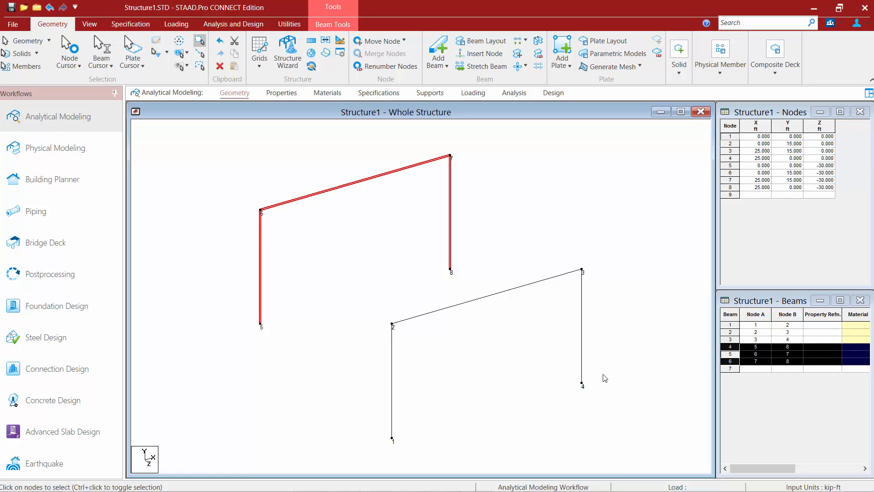
drag(608, 418, 545, 246)
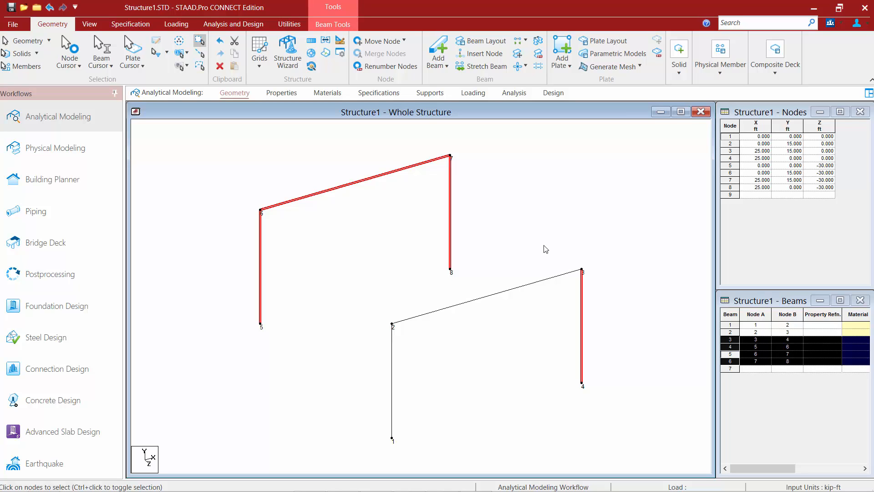
click(544, 246)
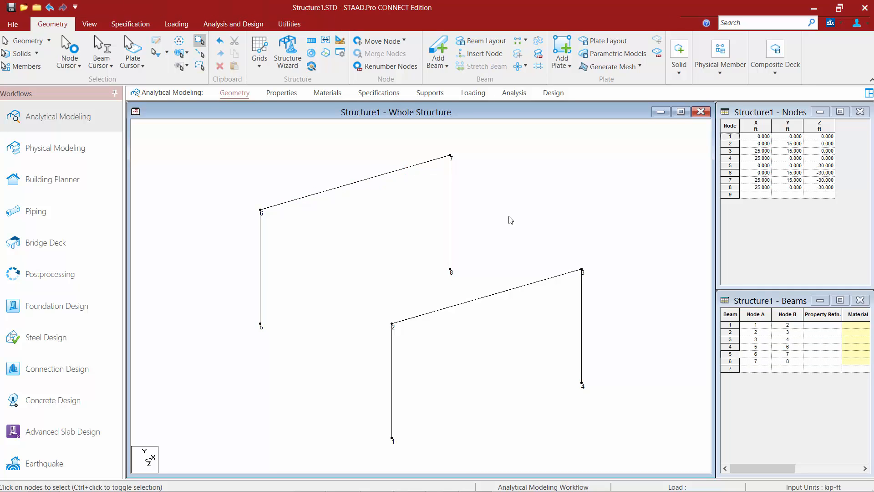
- With the Node Cursor, select nodes 6, 7 and 8, add nodes 3 and 4 with a selection window, and clear the selection
click(65, 42)
click(260, 210)
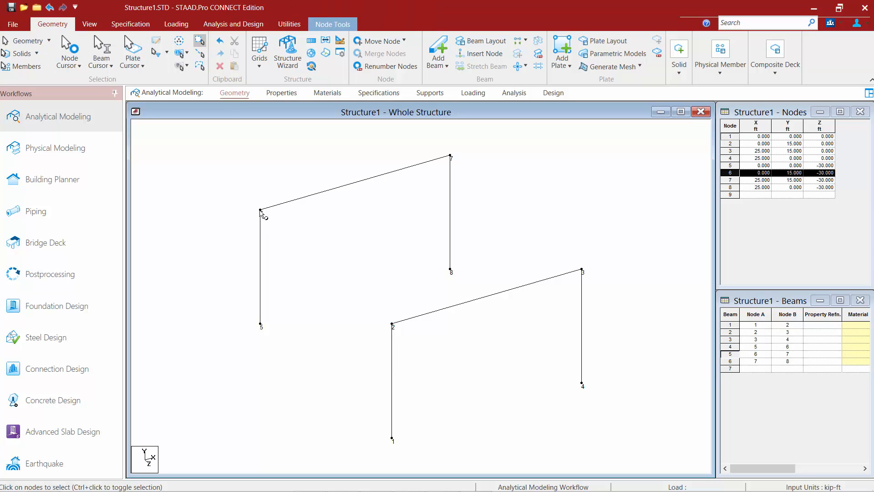
ctrl+click(451, 156)
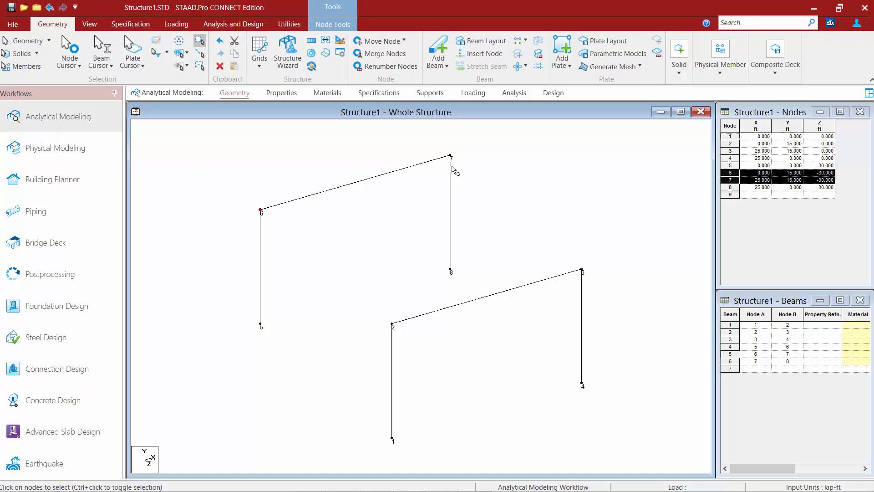
ctrl+click(451, 270)
drag(618, 418, 553, 219)
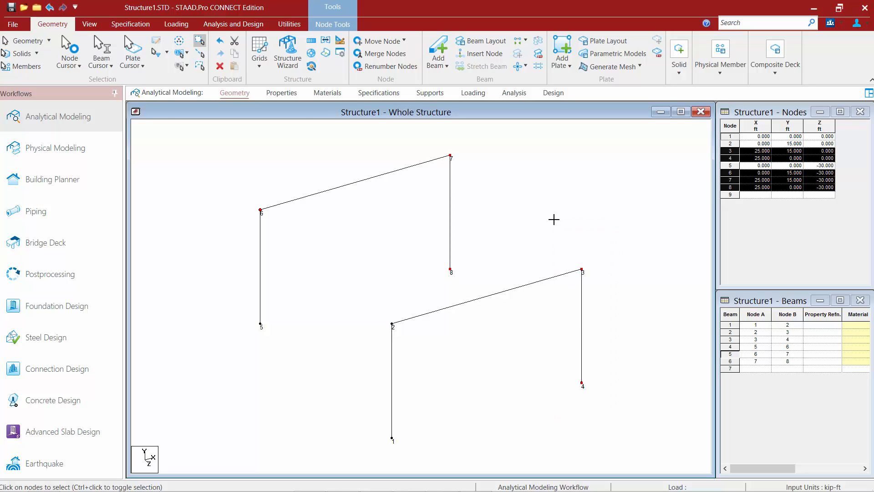
click(554, 219)
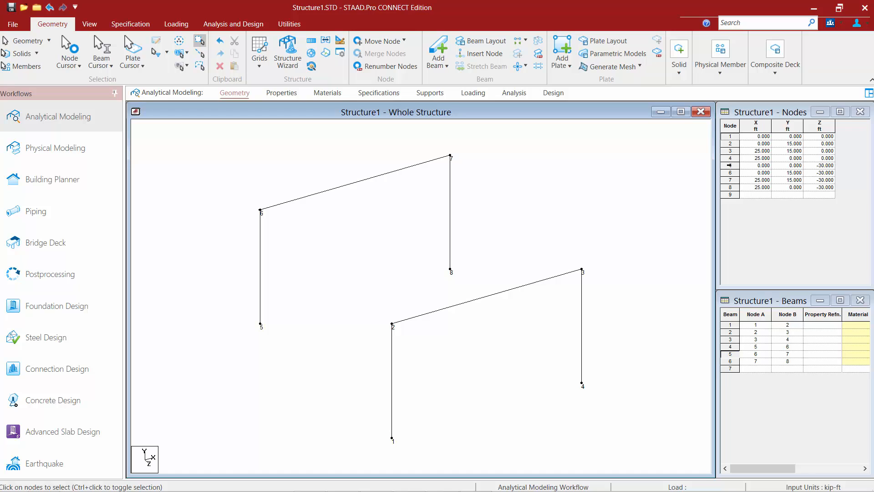
- Select node 5, node 2 and beam 3 one after another from their table rows, and clear the selection
click(730, 165)
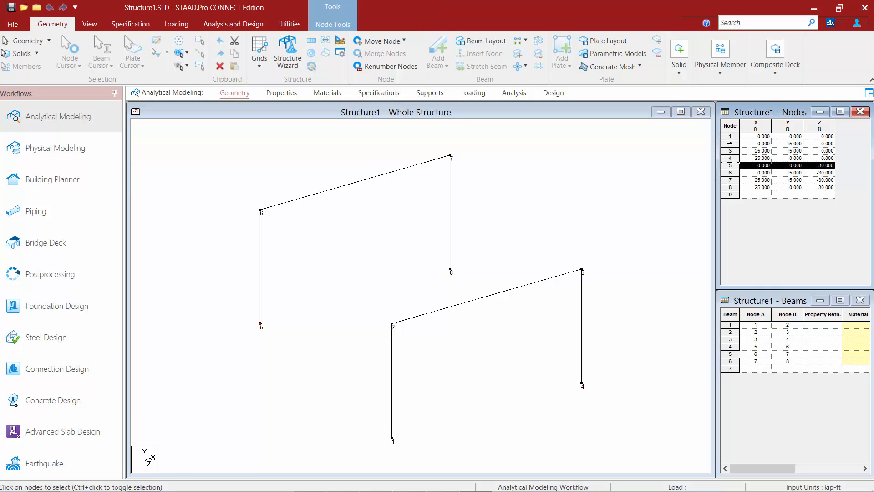
click(729, 143)
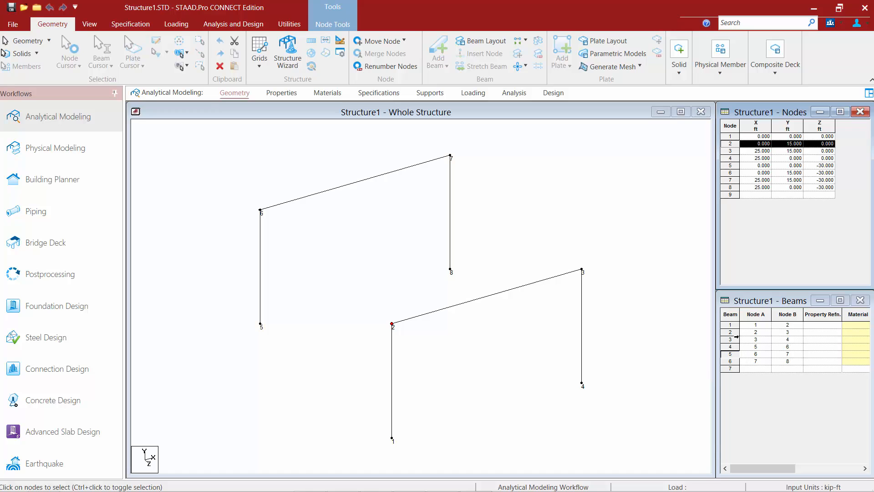
click(730, 340)
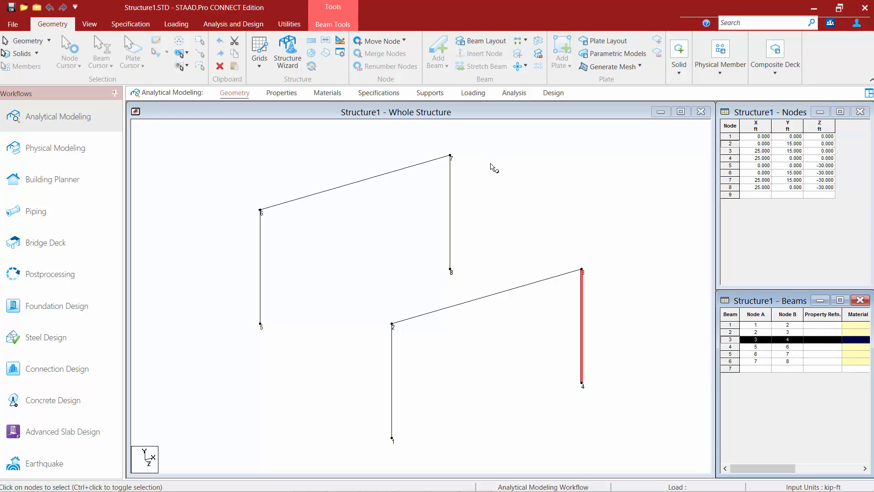
click(511, 197)
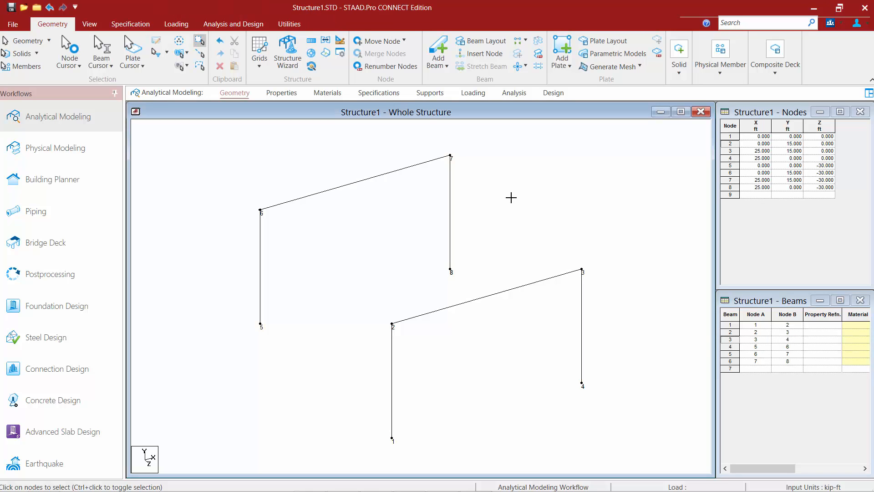
- Select the beam between nodes 6 and 7, add all beams parallel to Y, and remove that first beam from the selection
click(100, 68)
click(319, 194)
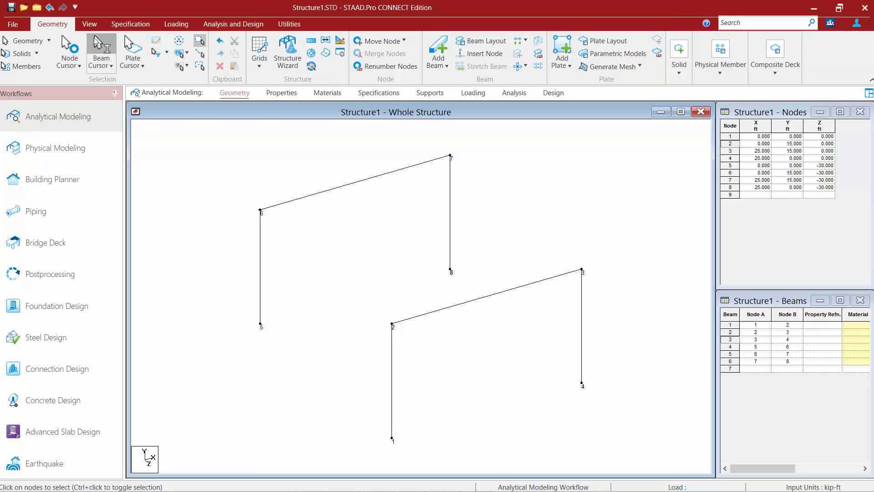
click(323, 191)
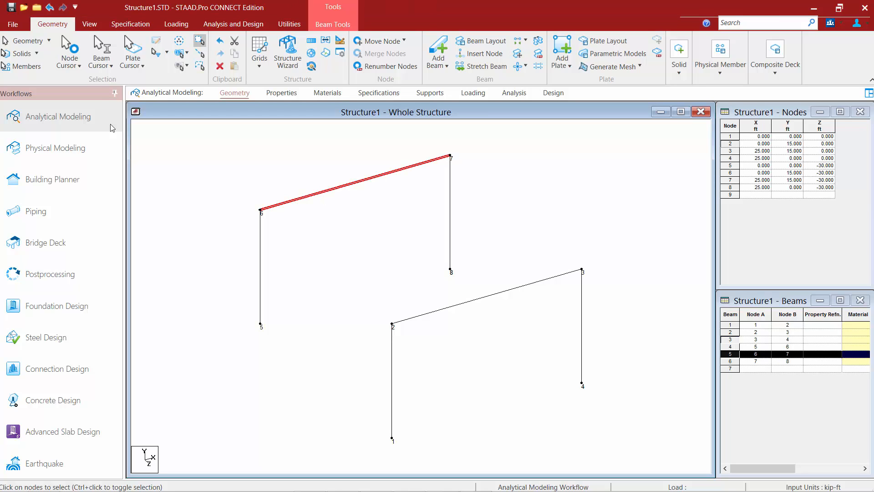
click(105, 68)
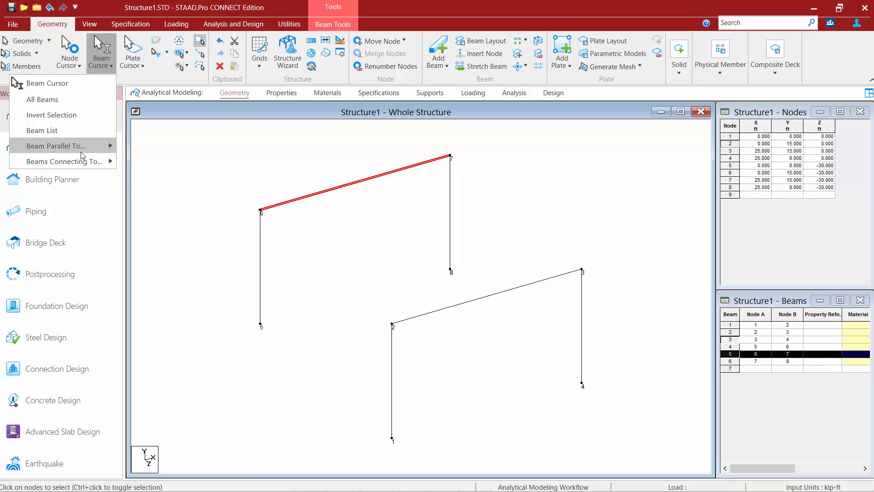
mouse_move(81, 151)
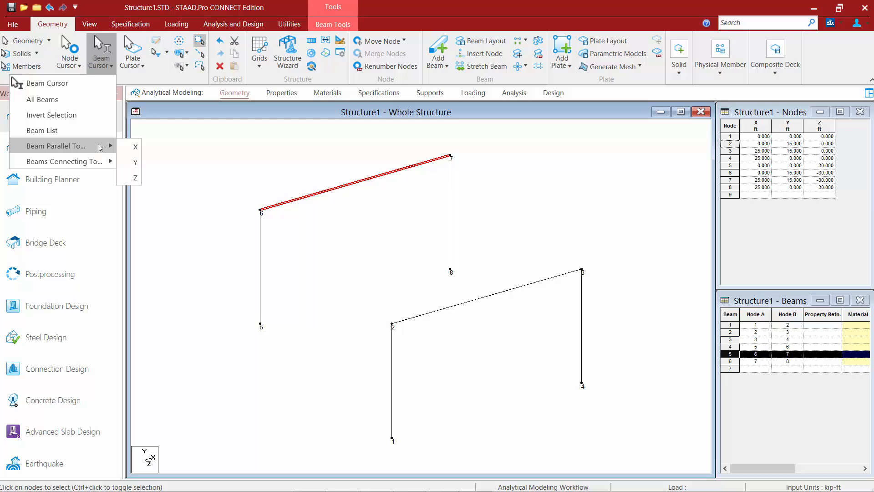
click(129, 162)
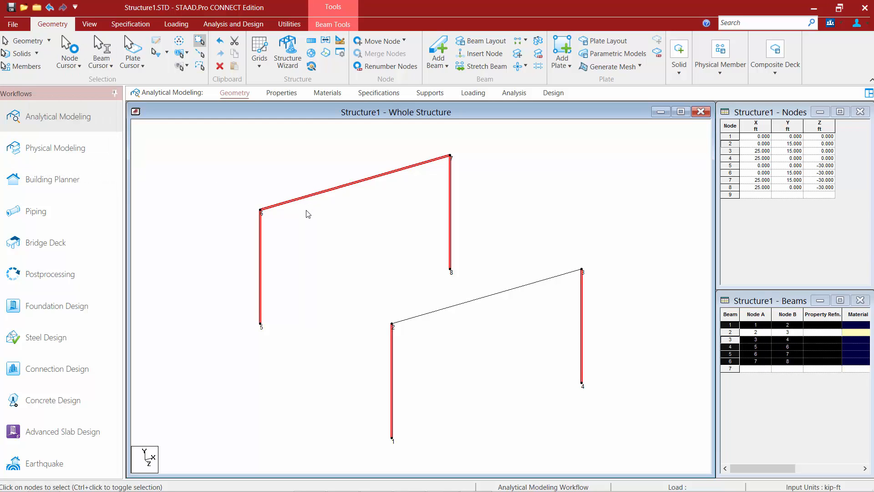
ctrl+click(293, 200)
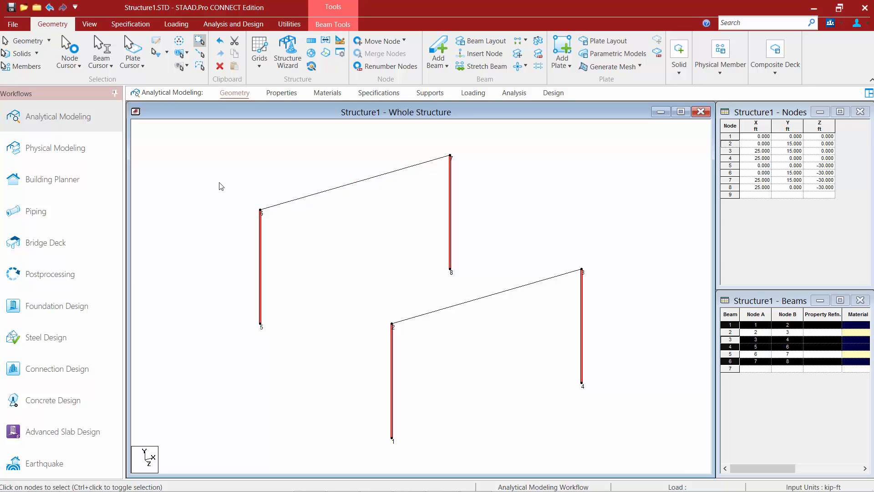
- Invert the beam selection from the columns to the two horizontal beams, and clear it
click(101, 66)
click(51, 115)
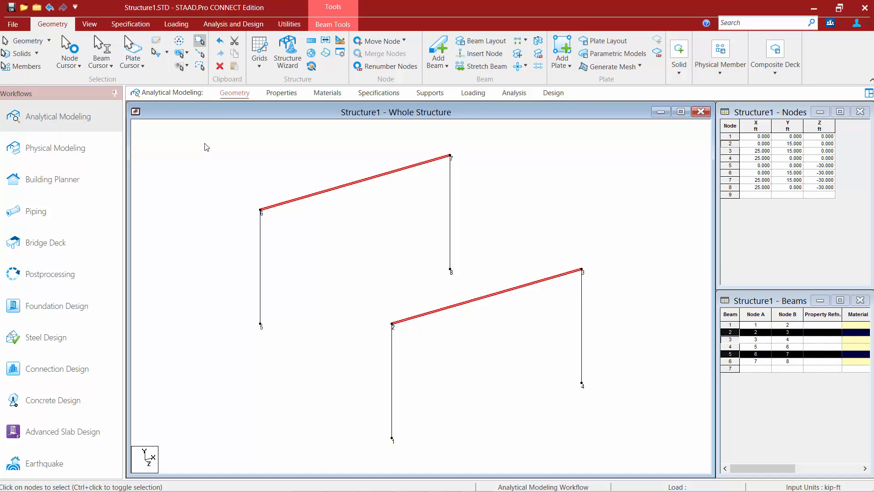
click(204, 143)
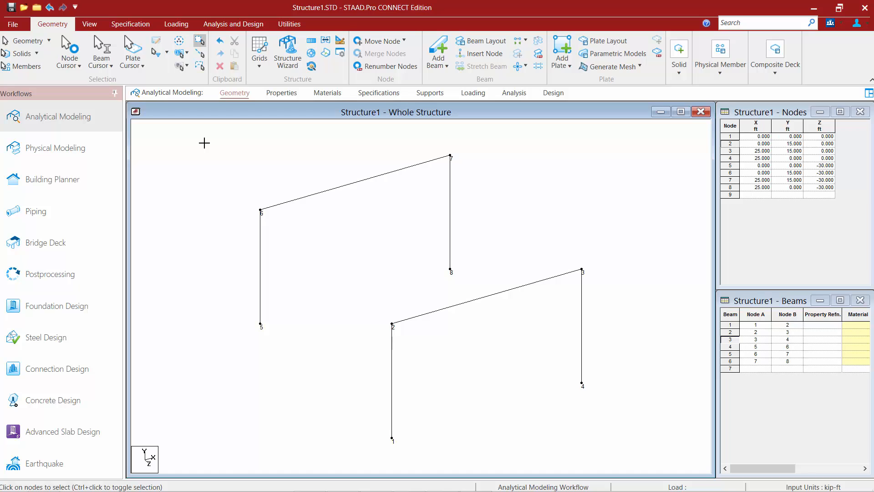